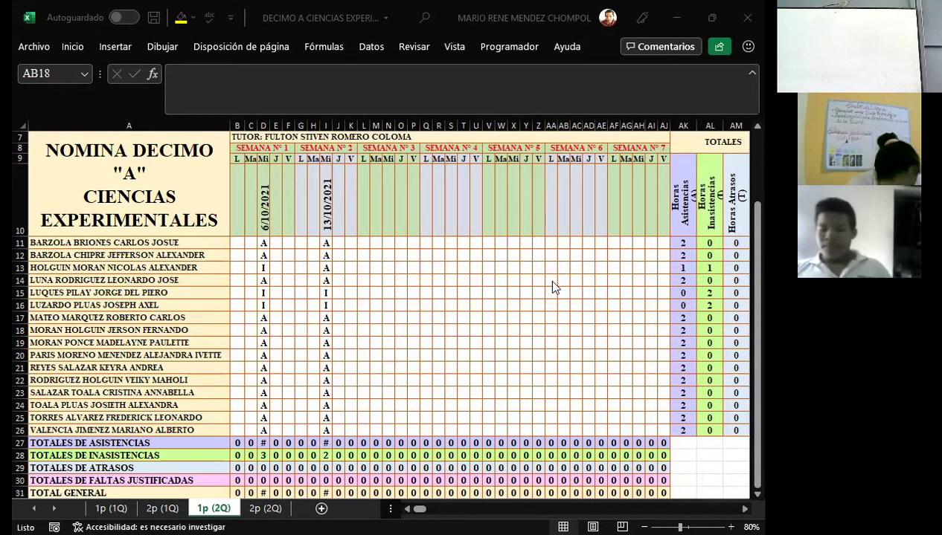
# Step: Enter the date 22/11/2021 in the Monday column heading of SEMANA N° 7
pyautogui.click(741, 12)
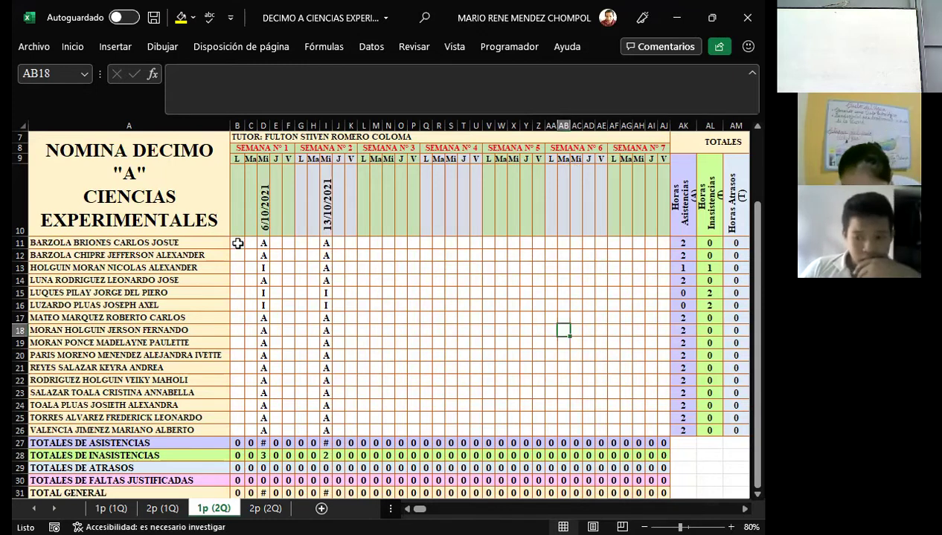
pyautogui.click(237, 243)
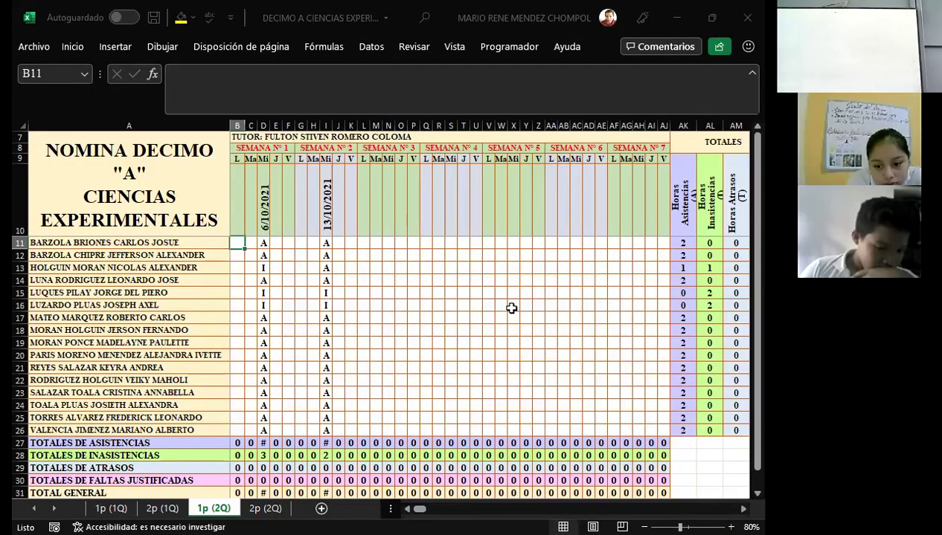
pyautogui.click(475, 254)
pyautogui.press('Right')
pyautogui.press('Right')
pyautogui.press('Right')
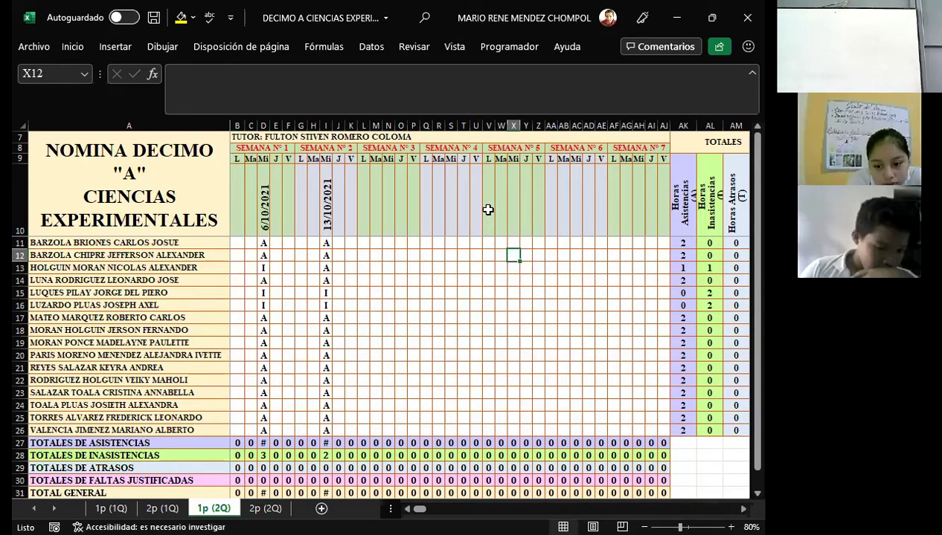
pyautogui.press('Up')
pyautogui.press('Right')
pyautogui.press('Right')
pyautogui.press('Right')
pyautogui.press('Right')
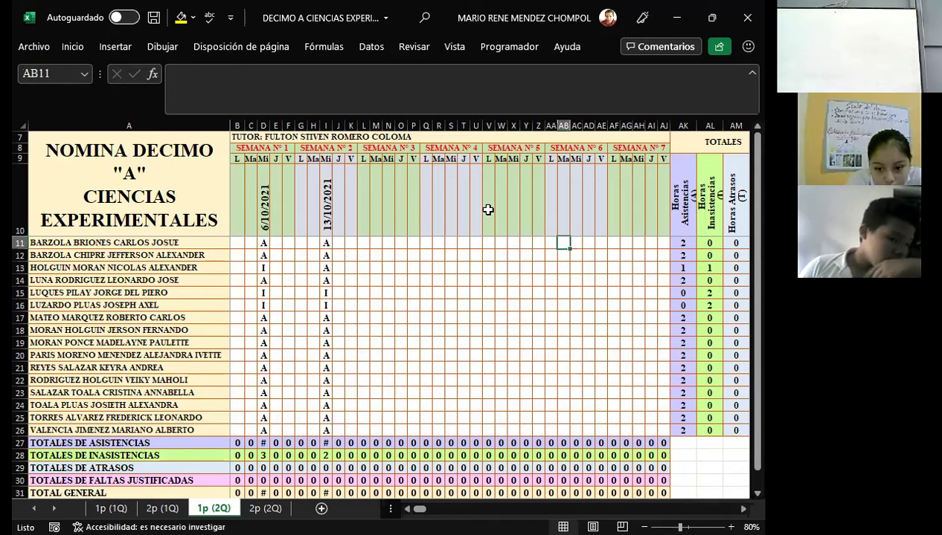
pyautogui.press('Right')
pyautogui.press('Right')
pyautogui.press('Right')
pyautogui.press('Right')
pyautogui.press('Right')
pyautogui.press('Right')
pyautogui.press('Right')
pyautogui.press('Right')
pyautogui.press('Right')
pyautogui.press('Right')
pyautogui.press('Right')
pyautogui.press('Right')
pyautogui.press('Right')
pyautogui.press('Right')
pyautogui.press('Right')
pyautogui.press('Right')
pyautogui.press('Right')
pyautogui.press('Right')
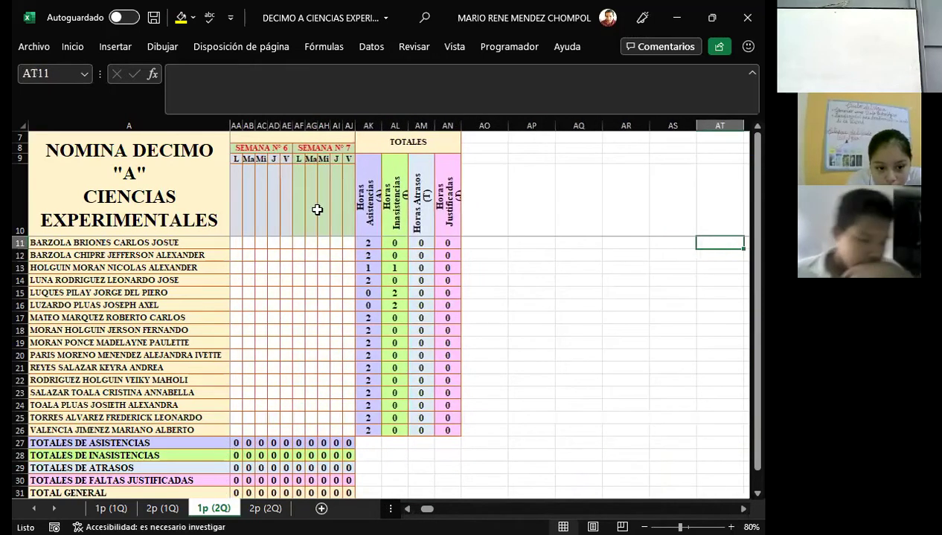
pyautogui.click(299, 231)
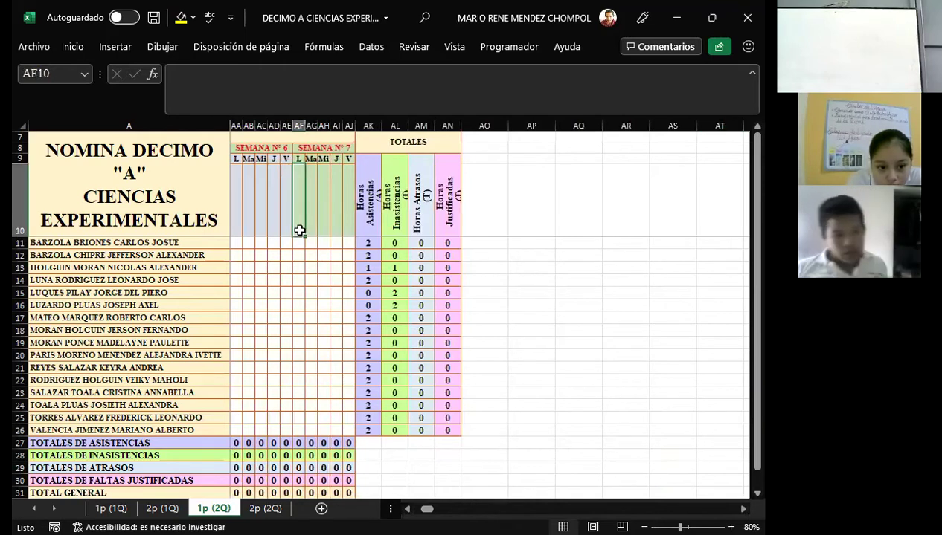
pyautogui.write('22')
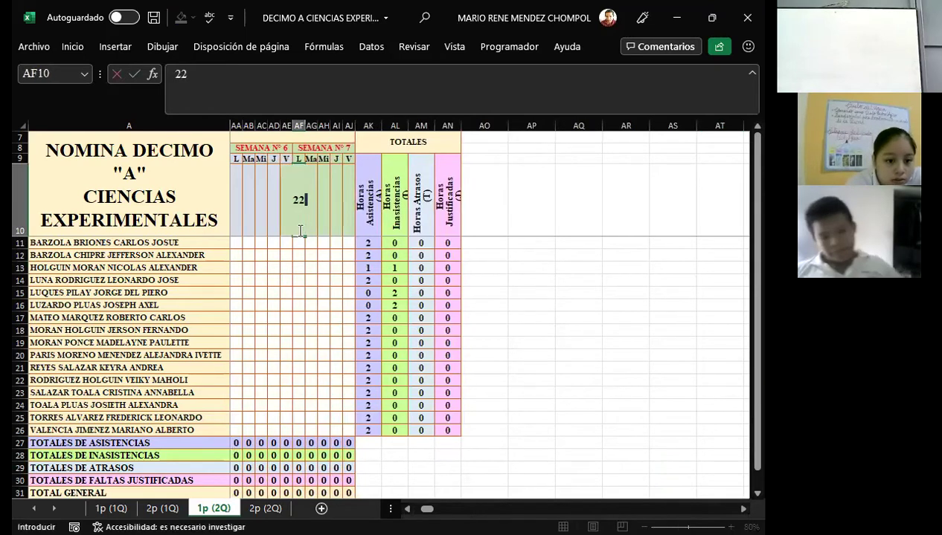
pyautogui.write('/11/2021')
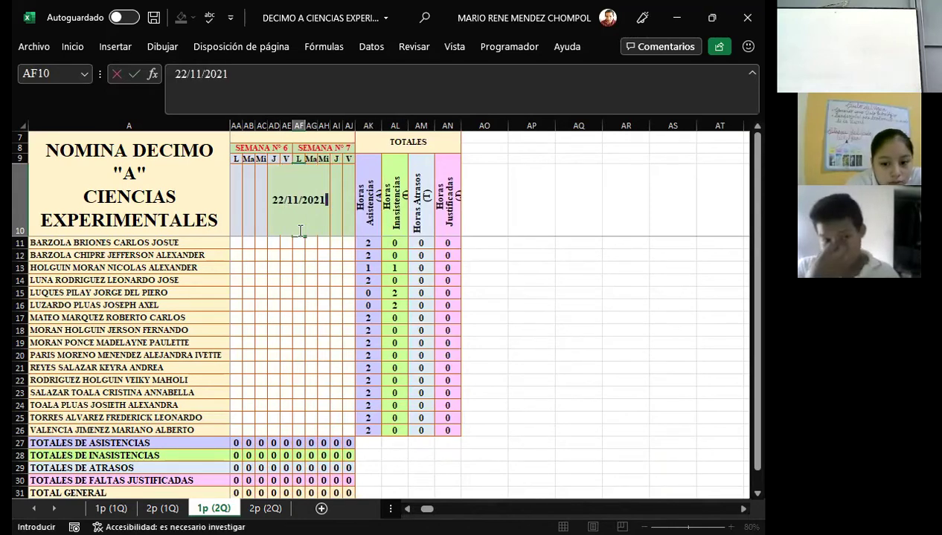
pyautogui.press('Tab')
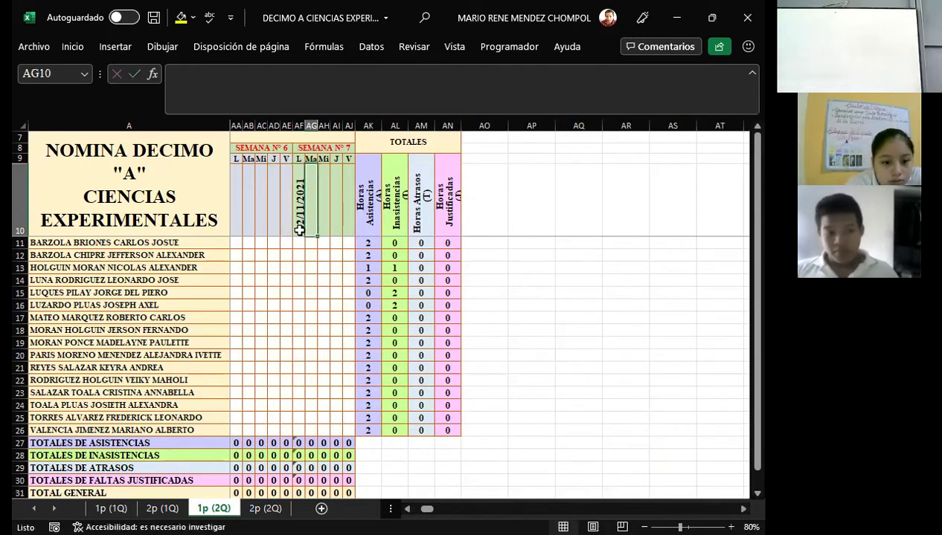
pyautogui.click(299, 230)
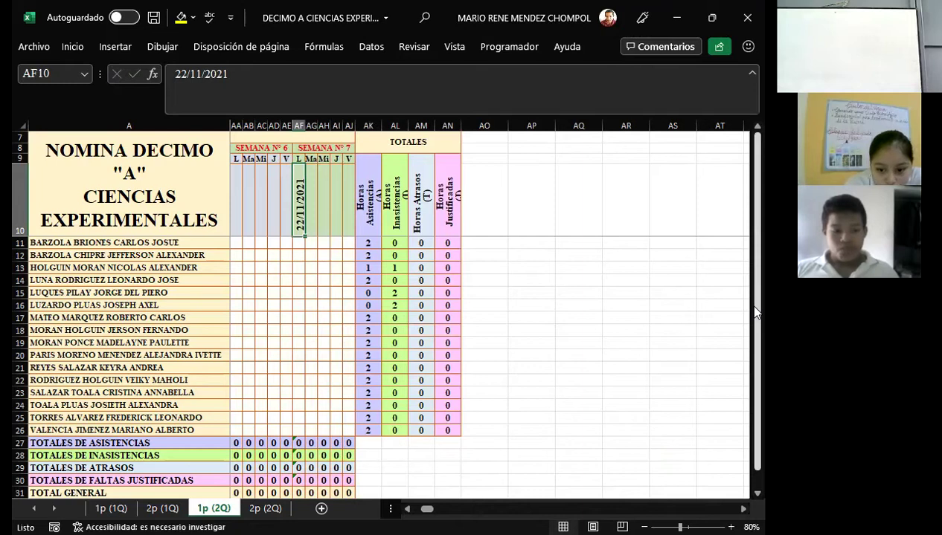
# Step: Under 22/11/2021, record A for the student in row 11 and I for the student in row 12
pyautogui.press('Down')
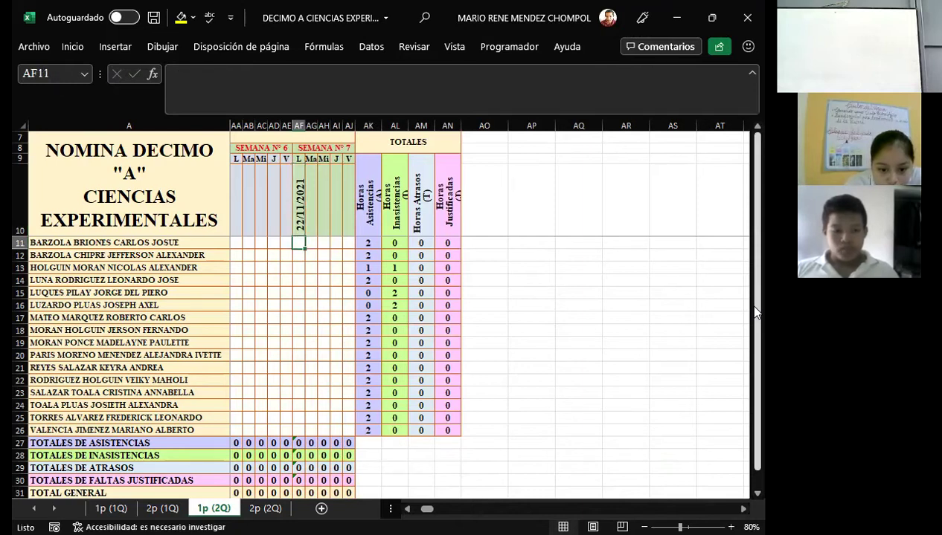
pyautogui.write('A')
pyautogui.press('Return')
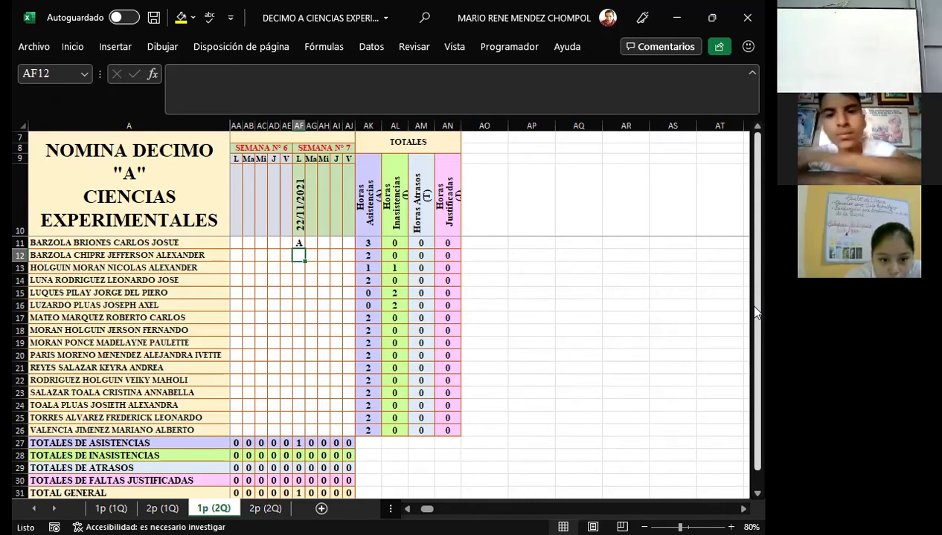
pyautogui.write('I')
pyautogui.press('Return')
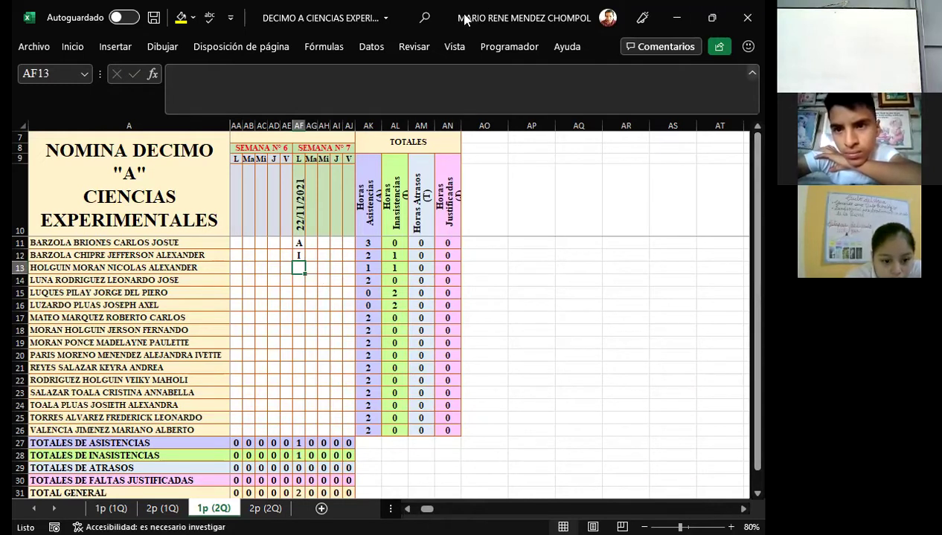
# Step: Change the 22/11/2021 attendance mark of the student in row 12 to A
pyautogui.hotkey('alt', 'Tab')
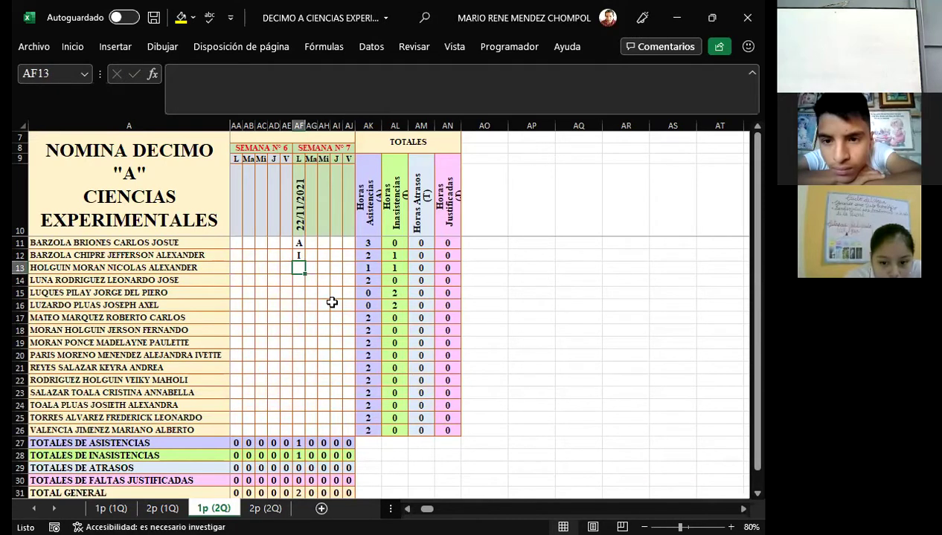
pyautogui.press('Up')
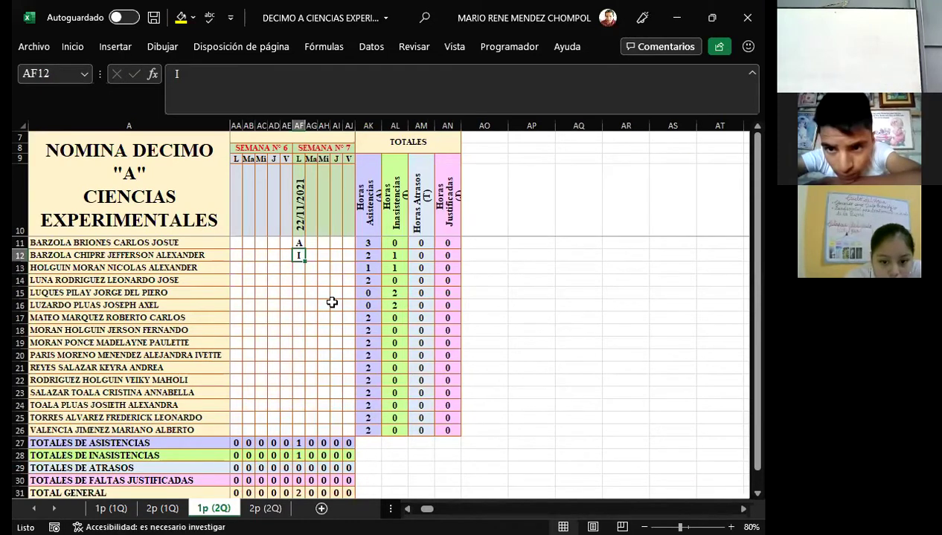
pyautogui.write('A')
pyautogui.press('Return')
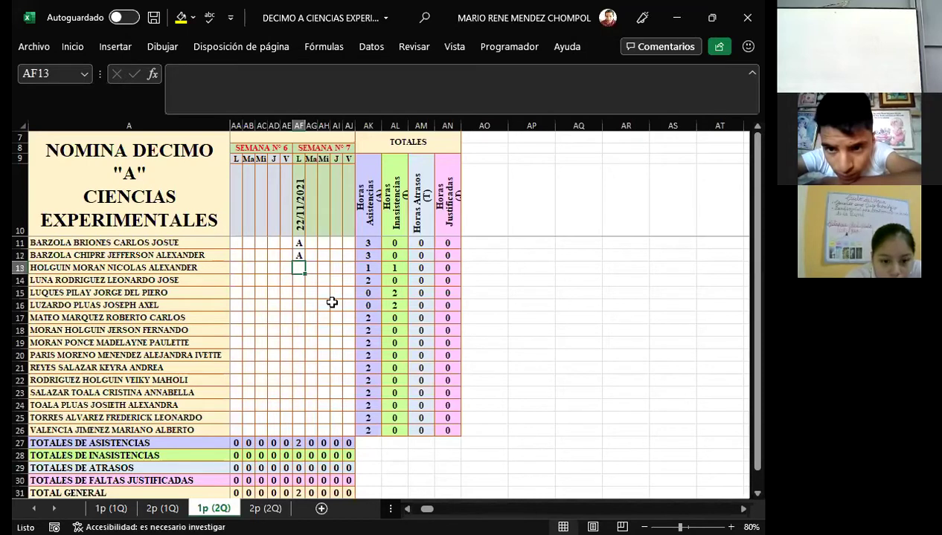
# Step: Record I for the four students in rows 13 to 16 under 22/11/2021
pyautogui.write('I')
pyautogui.press('Return')
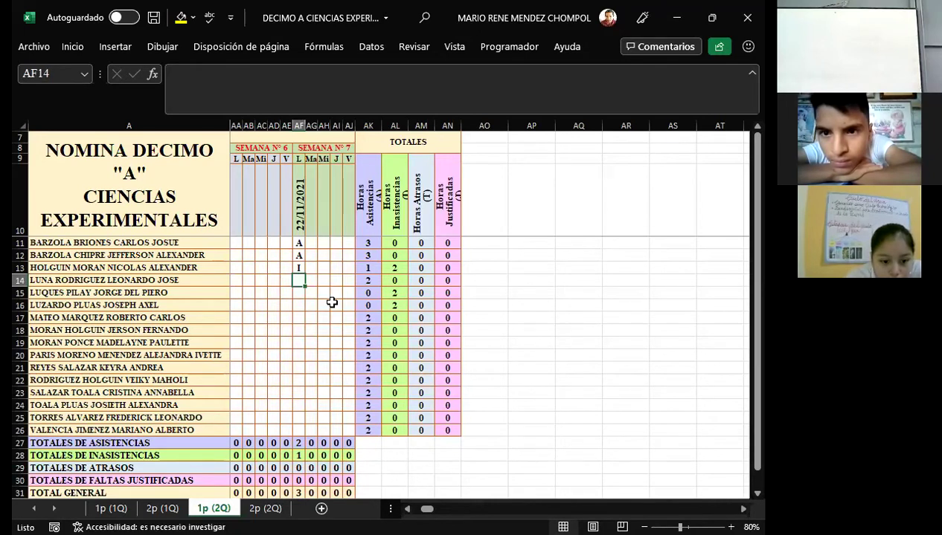
pyautogui.write('I')
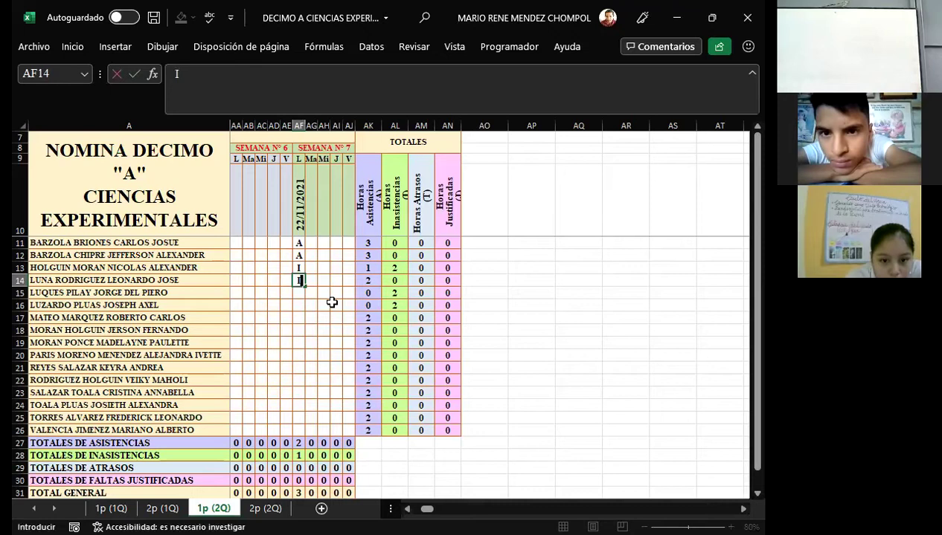
pyautogui.press('Return')
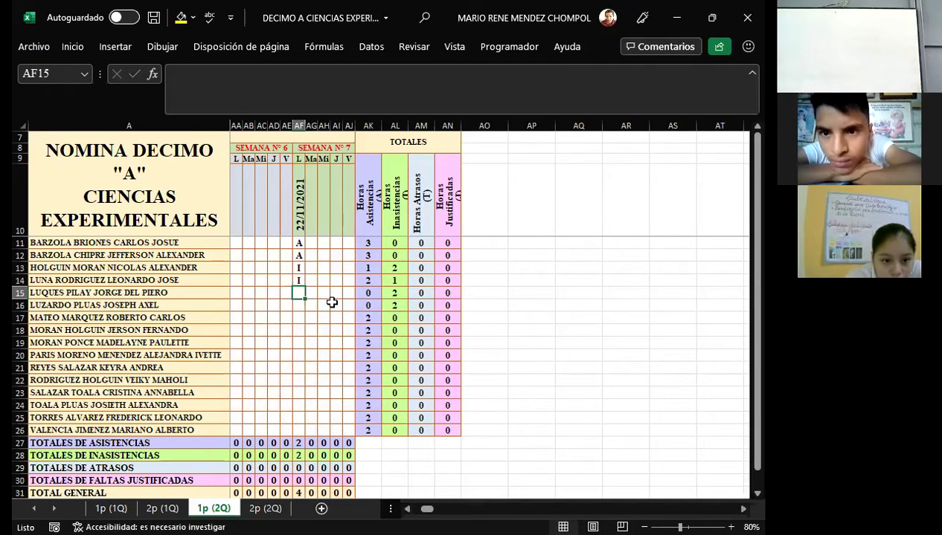
pyautogui.write('I')
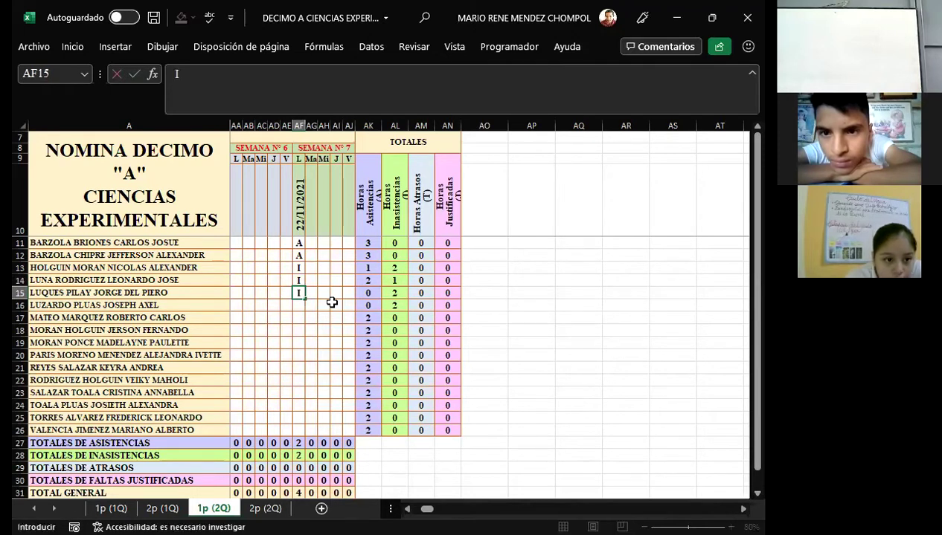
pyautogui.press('Return')
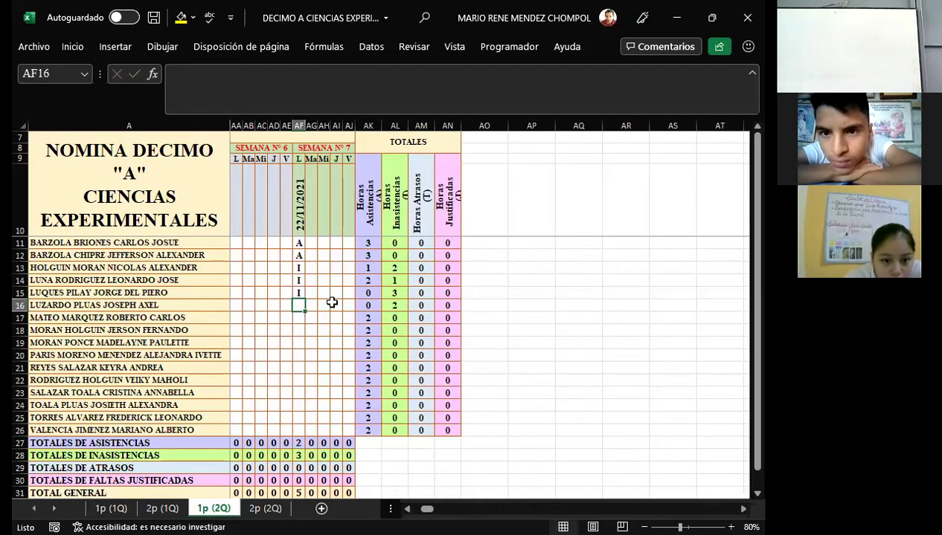
pyautogui.write('I')
pyautogui.hotkey('ctrl', 'Return')
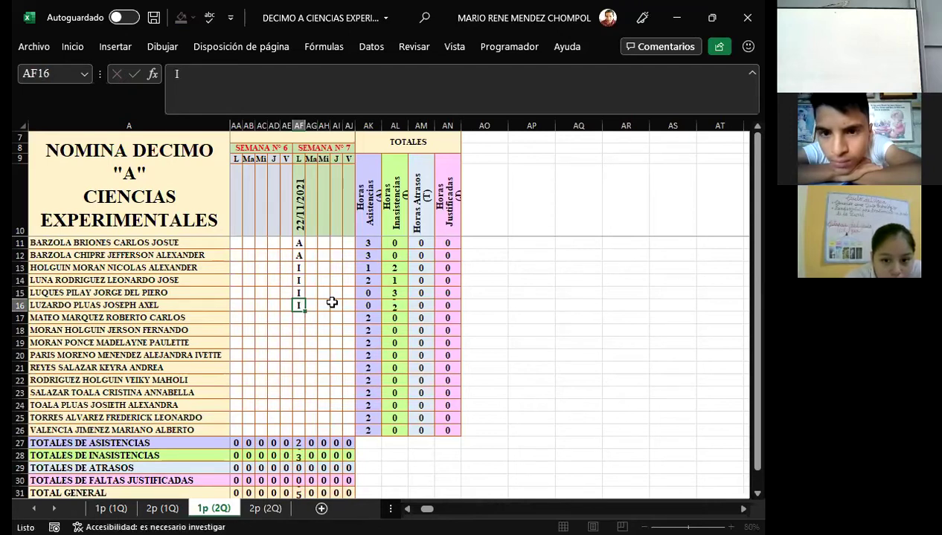
pyautogui.press('Return')
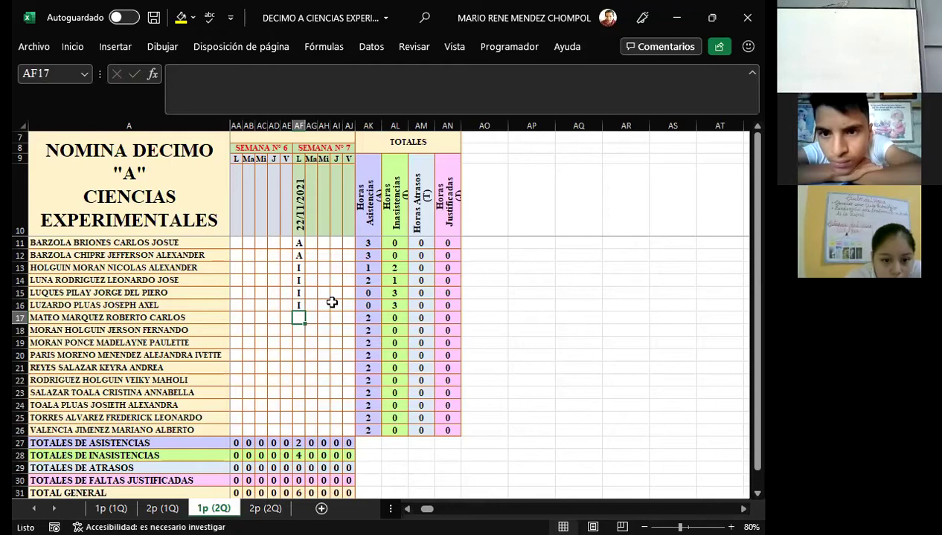
# Step: Record A, I and A for the students in rows 17, 18 and 19 under 22/11/2021
pyautogui.write('A')
pyautogui.press('Return')
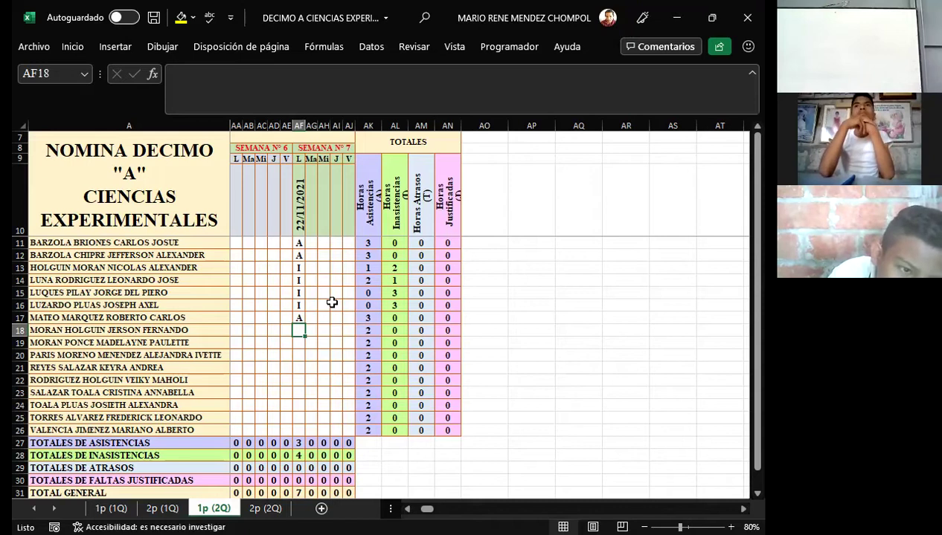
pyautogui.write('I')
pyautogui.press('Return')
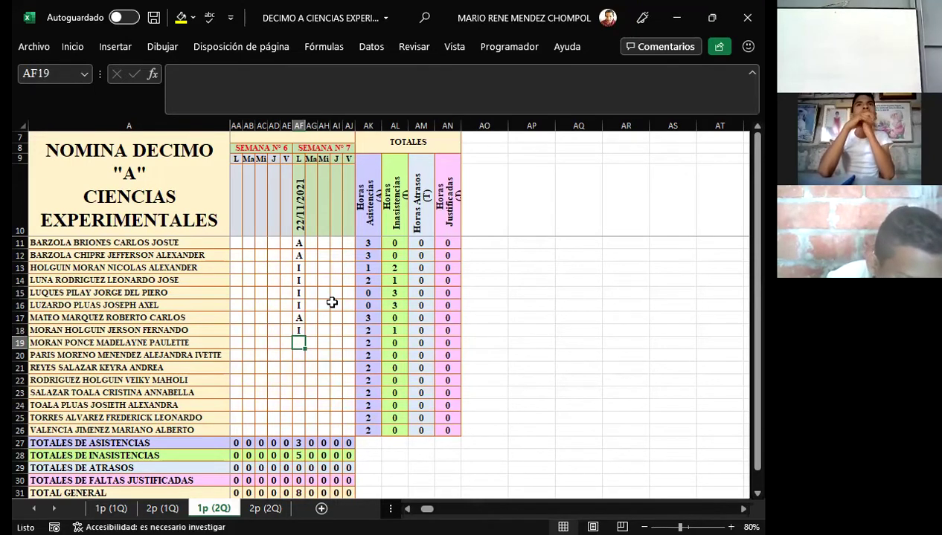
pyautogui.write('A')
pyautogui.press('Return')
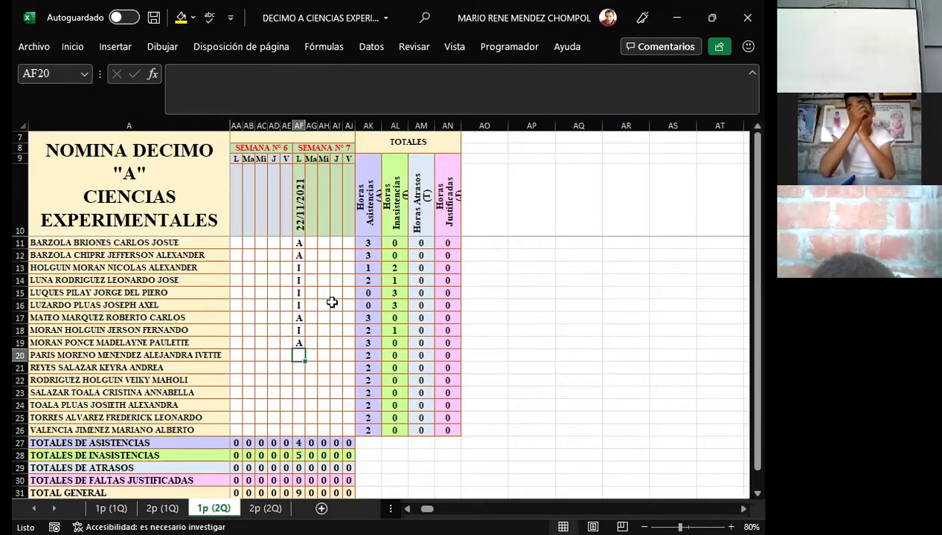
# Step: Record A for the student in row 20 under 22/11/2021
pyautogui.write('A')
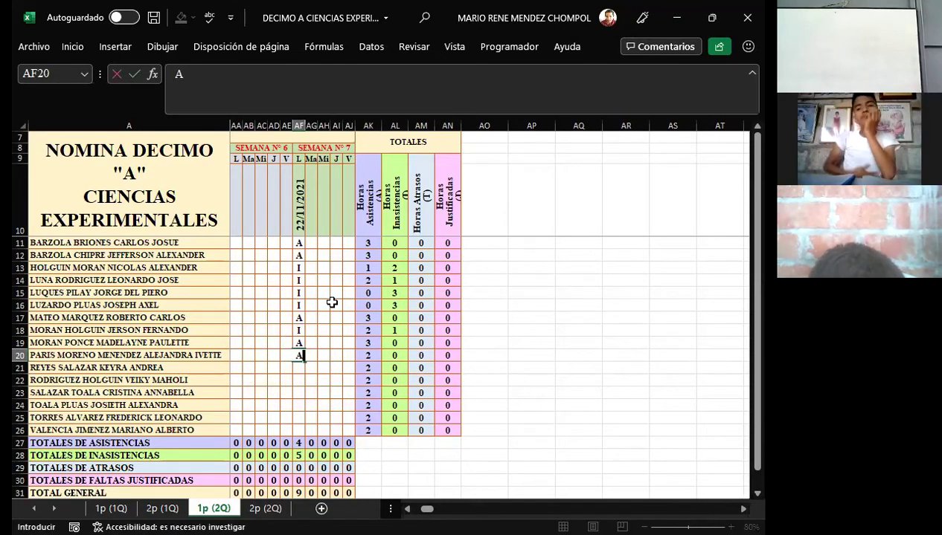
pyautogui.press('BackSpace')
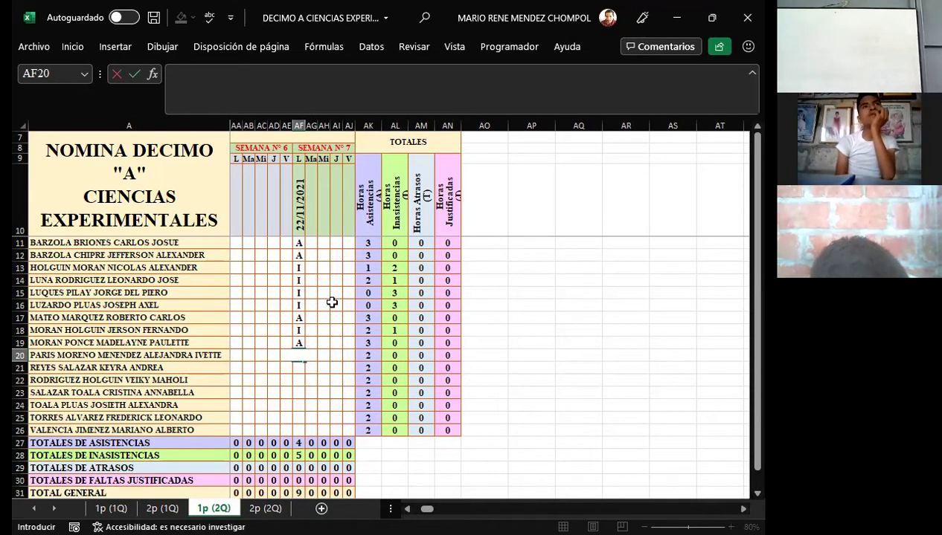
pyautogui.write('I')
pyautogui.press('Return')
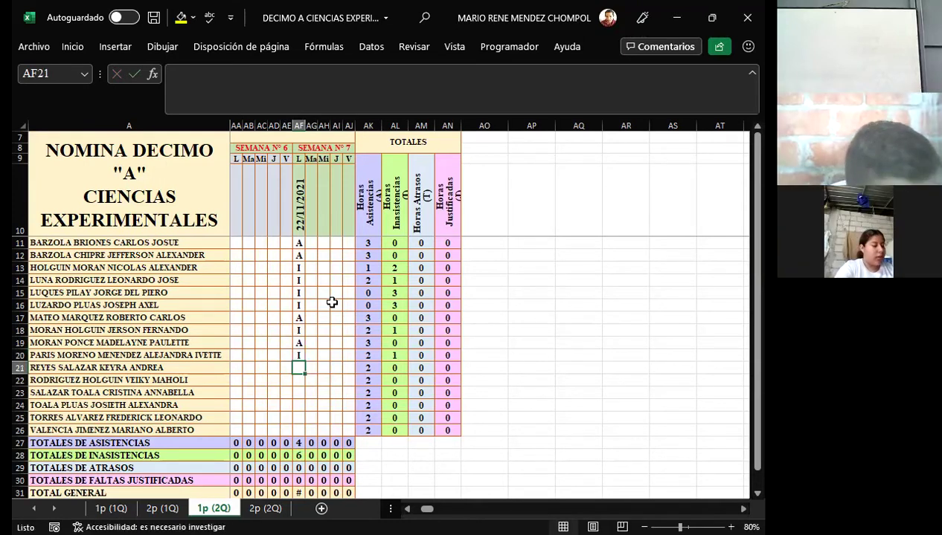
pyautogui.press('Up')
pyautogui.write('A')
pyautogui.press('Return')
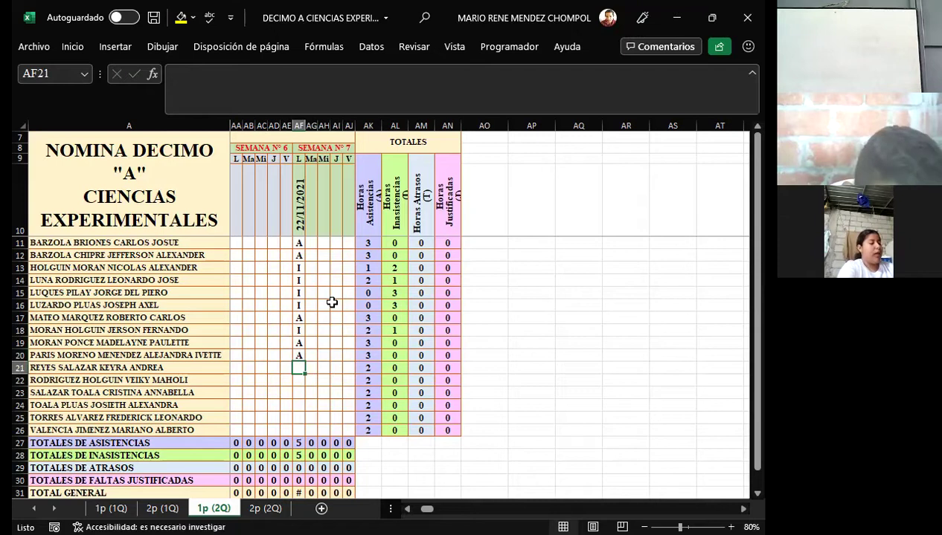
# Step: Change the 22/11/2021 attendance mark of the student in row 18 to A
pyautogui.press('Up')
pyautogui.press('Up')
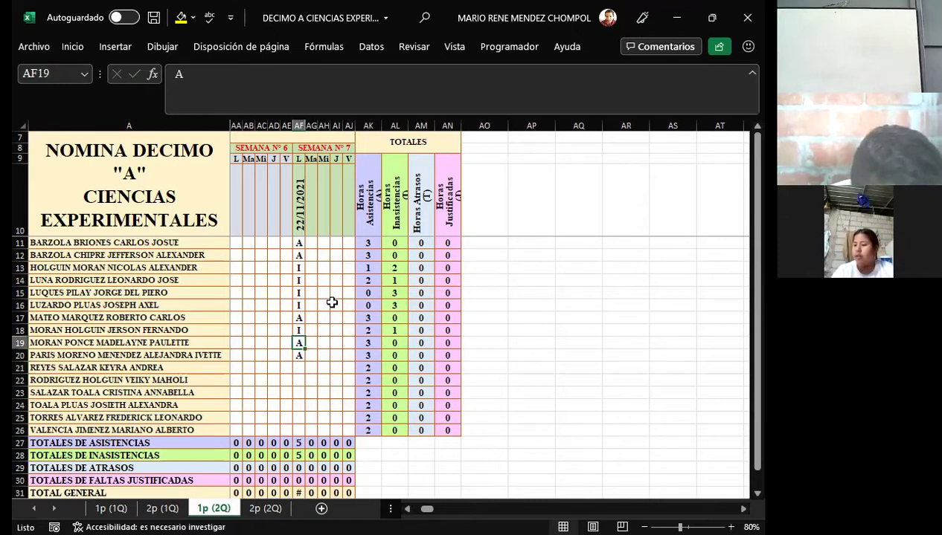
pyautogui.press('Up')
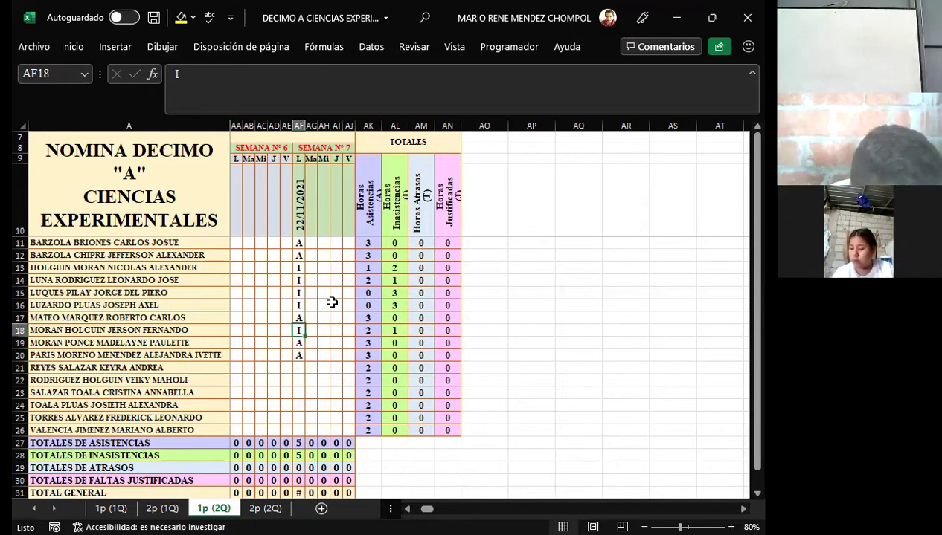
pyautogui.write('A')
pyautogui.press('Down')
# Step: Record A for the three students in rows 21 to 23 under 22/11/2021 in the Decimo A sheet
pyautogui.press('Down')
pyautogui.press('Down')
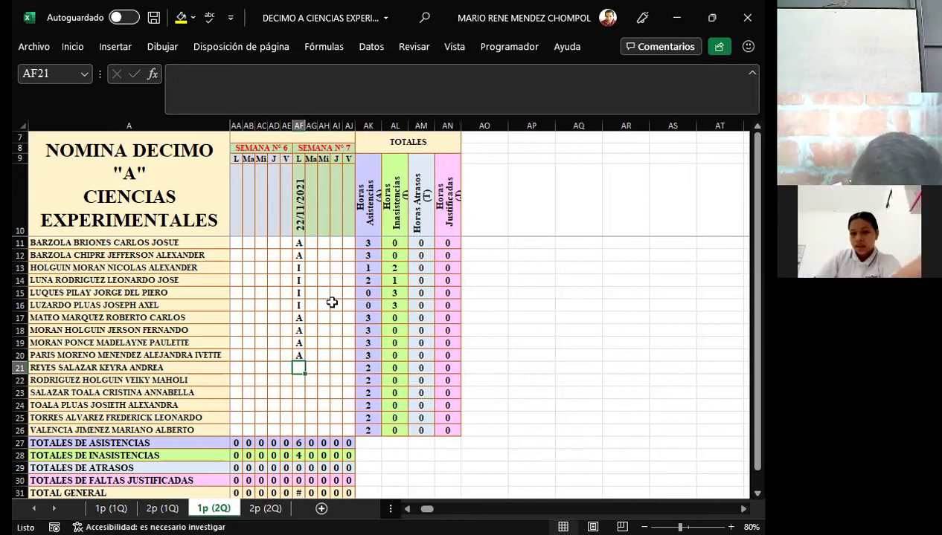
pyautogui.write('A')
pyautogui.press('Down')
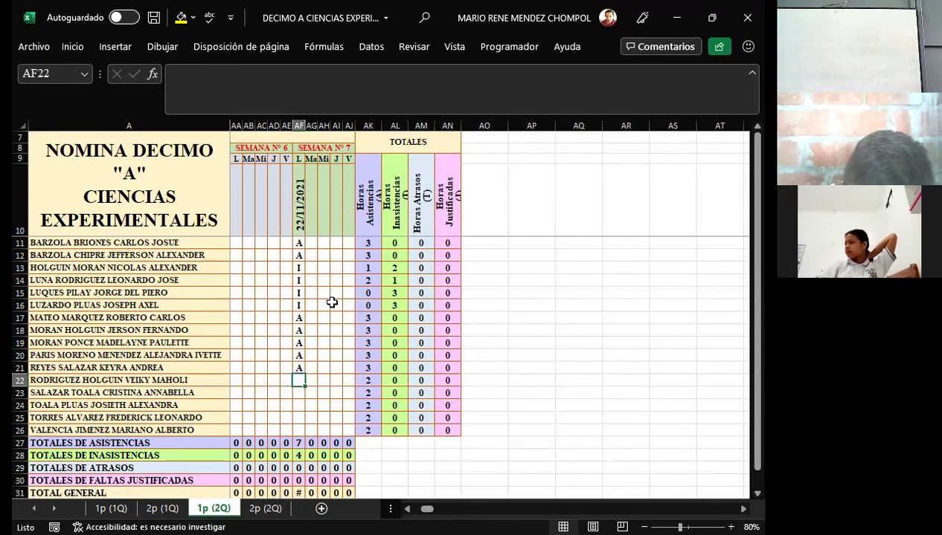
pyautogui.write('A')
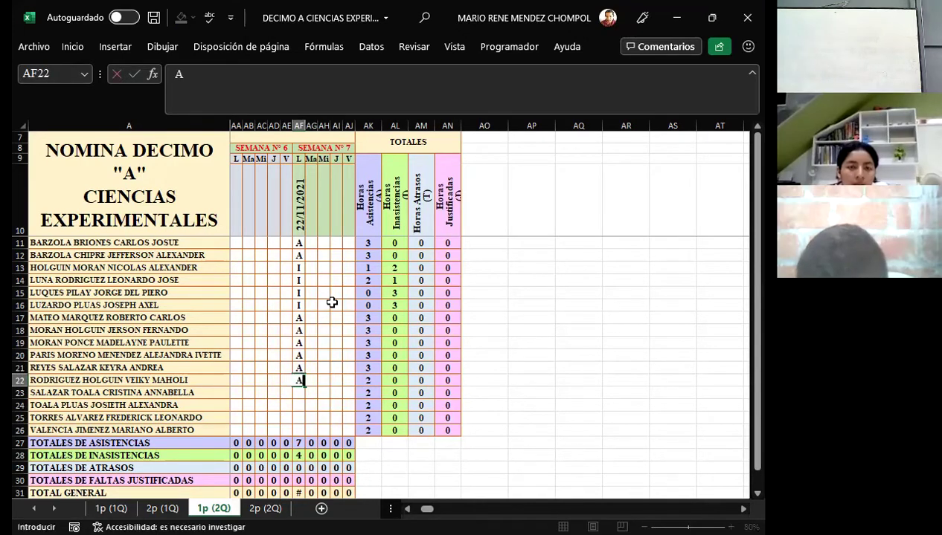
pyautogui.press('Return')
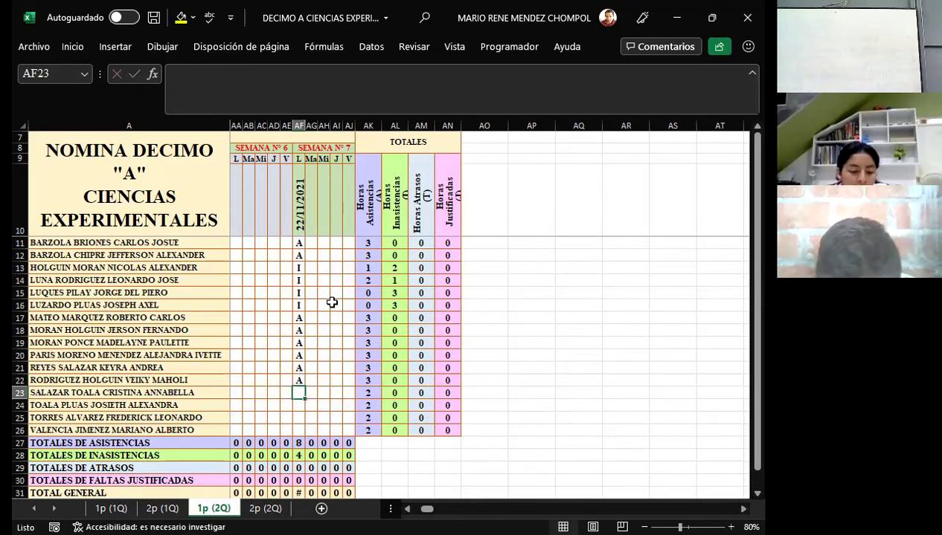
pyautogui.write('A')
pyautogui.press('Return')
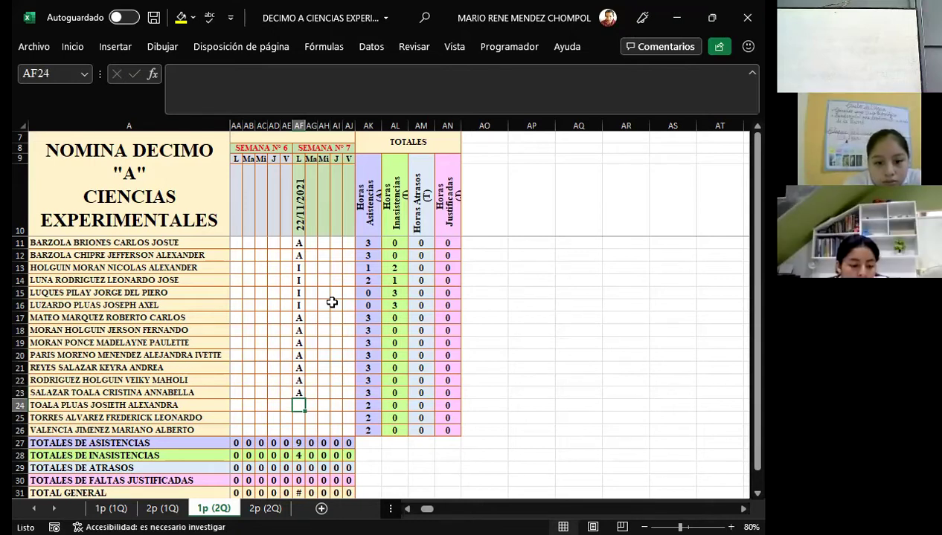
# Step: Record A for the last three Decimo A students, in rows 24 to 26, under 22/11/2021
pyautogui.write('A')
pyautogui.press('Return')
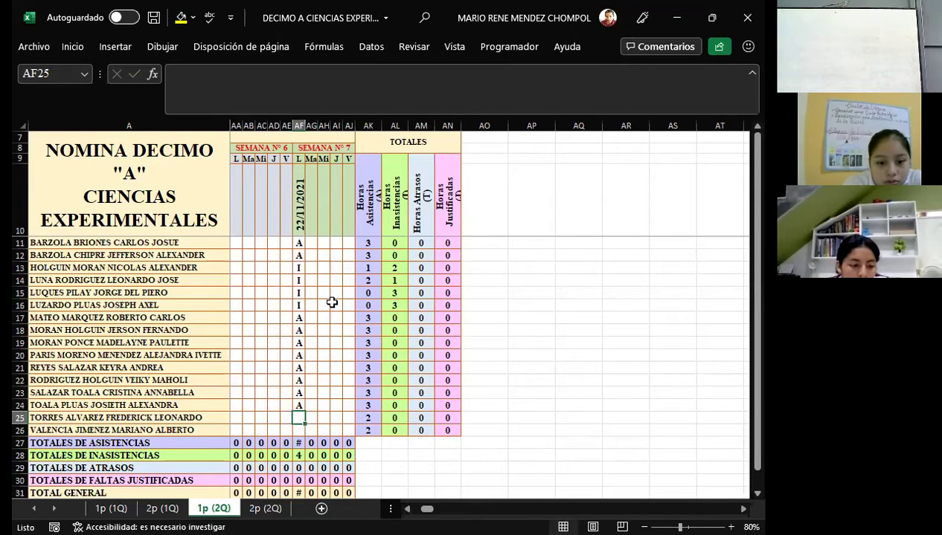
pyautogui.write('A')
pyautogui.press('Return')
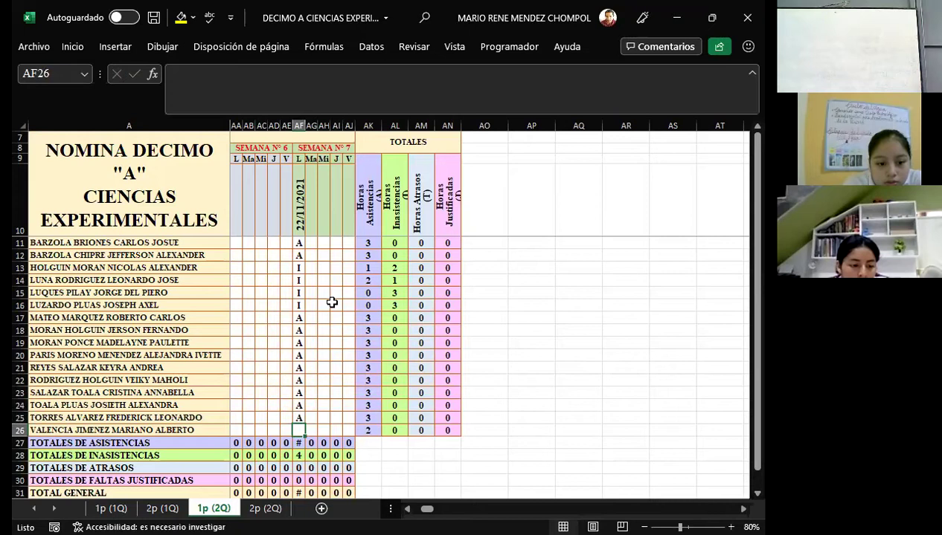
pyautogui.write('A')
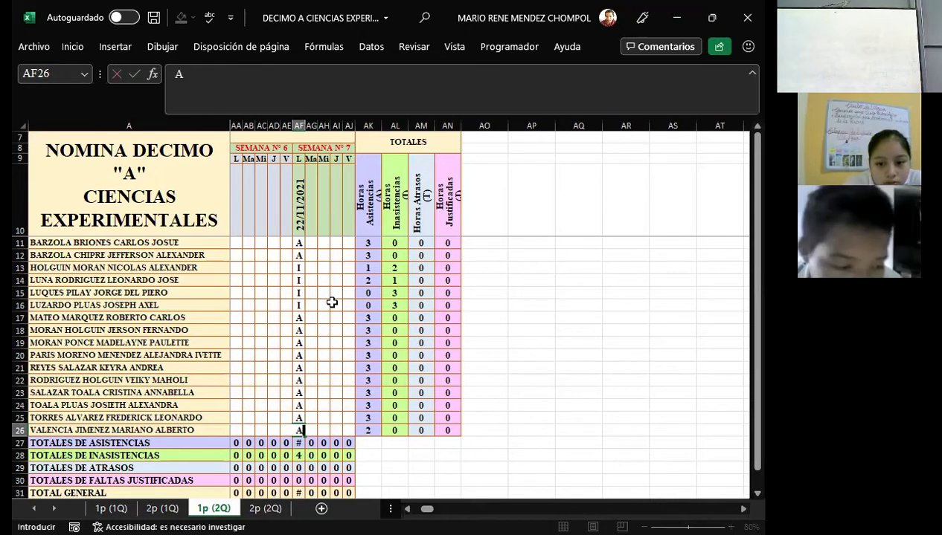
pyautogui.press('Return')
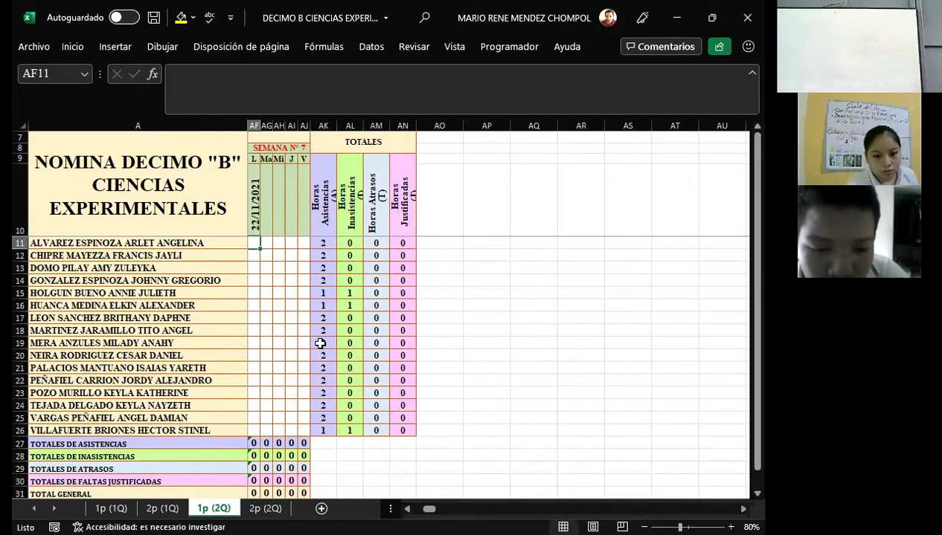
# Step: In the Decimo B attendance sheet, record A for the four students in rows 11 to 14 under 22/11/2021
pyautogui.write('A')
pyautogui.press('Return')
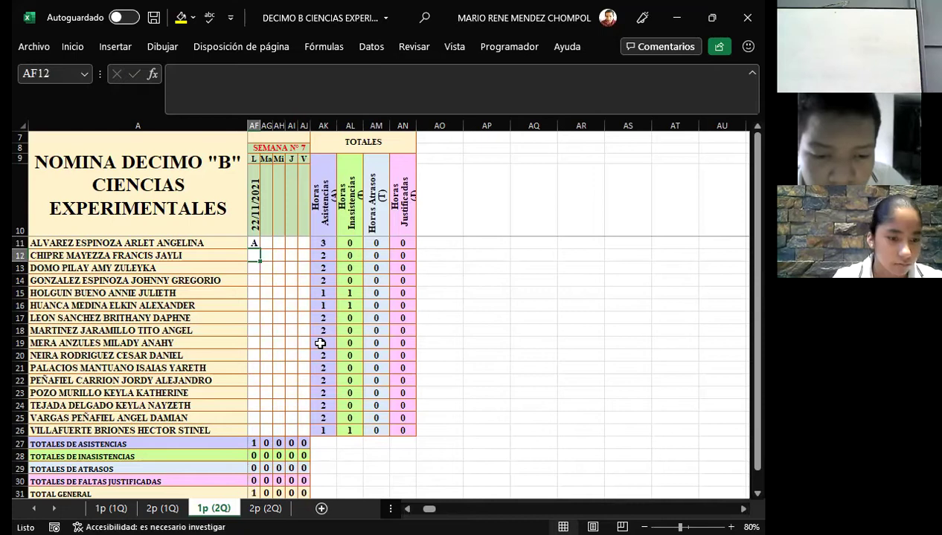
pyautogui.write('A')
pyautogui.press('Return')
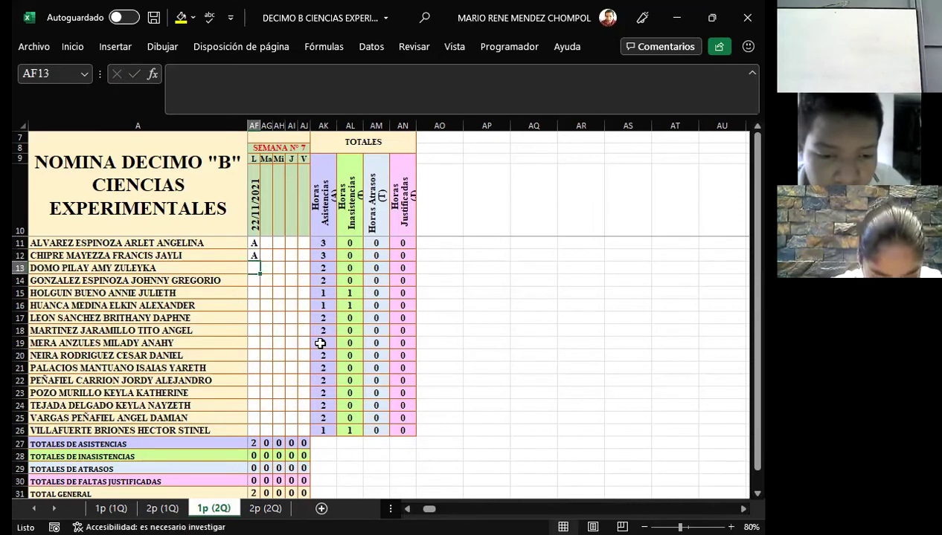
pyautogui.write('A')
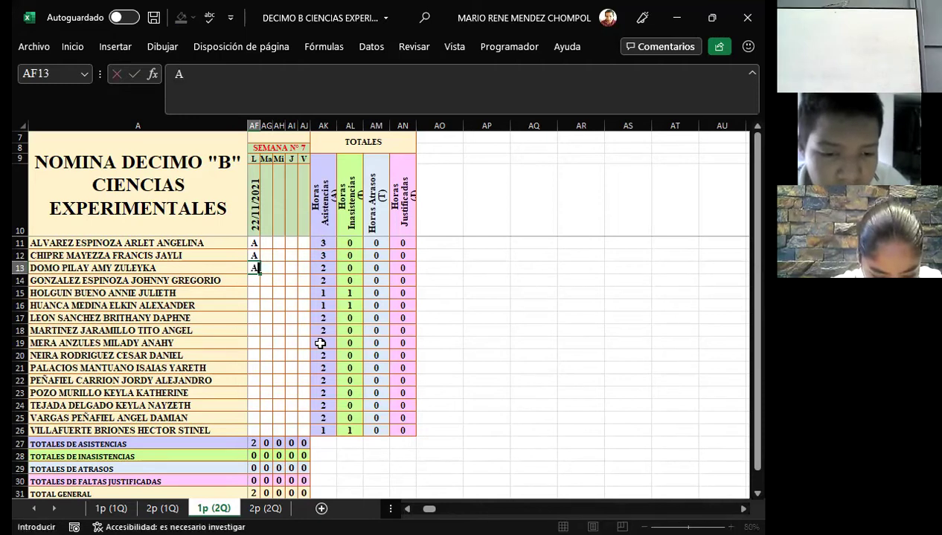
pyautogui.press('Return')
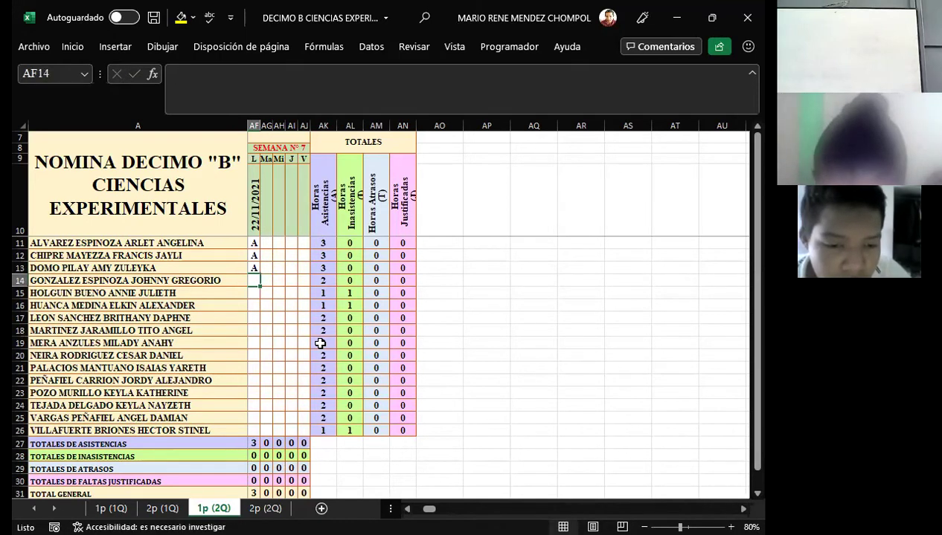
pyautogui.write('A')
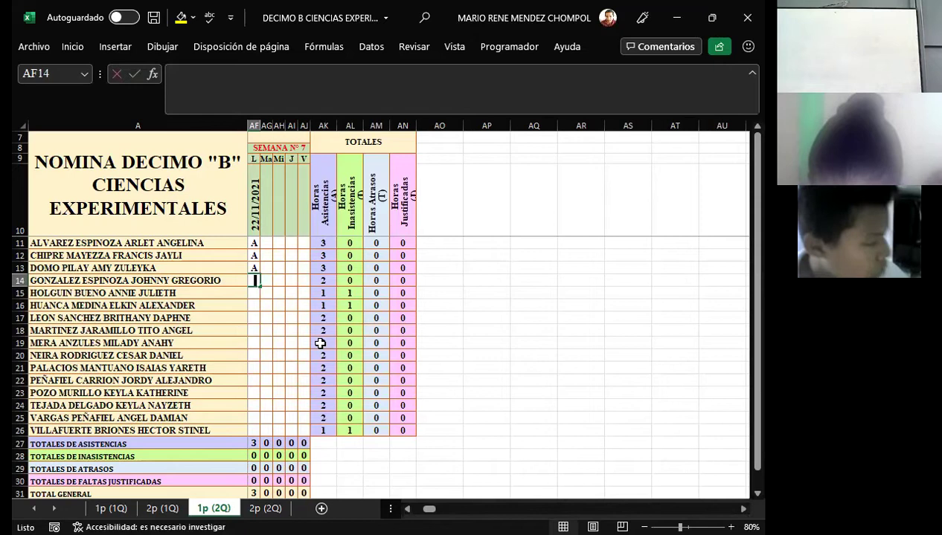
pyautogui.press('Return')
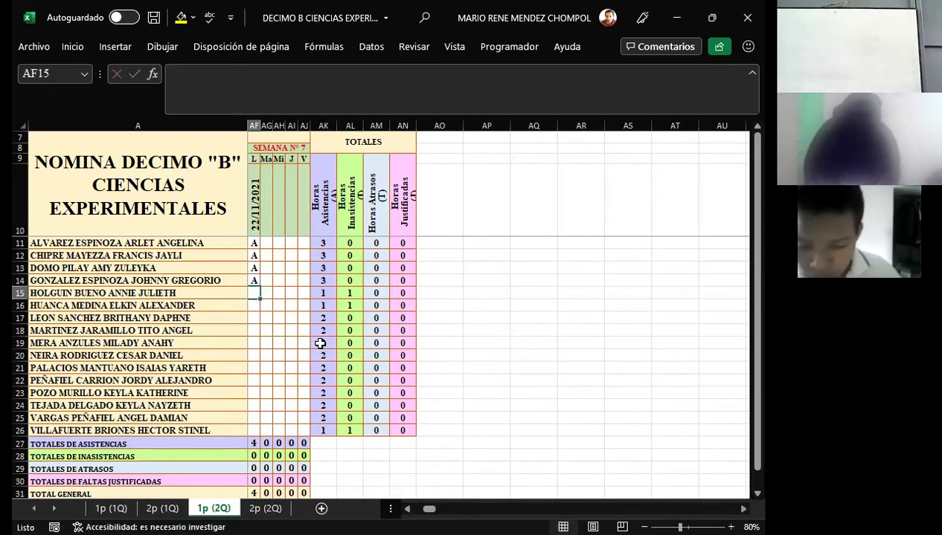
# Step: Record A for the four Decimo B students in rows 15 to 18 under 22/11/2021
pyautogui.write('A')
pyautogui.press('Return')
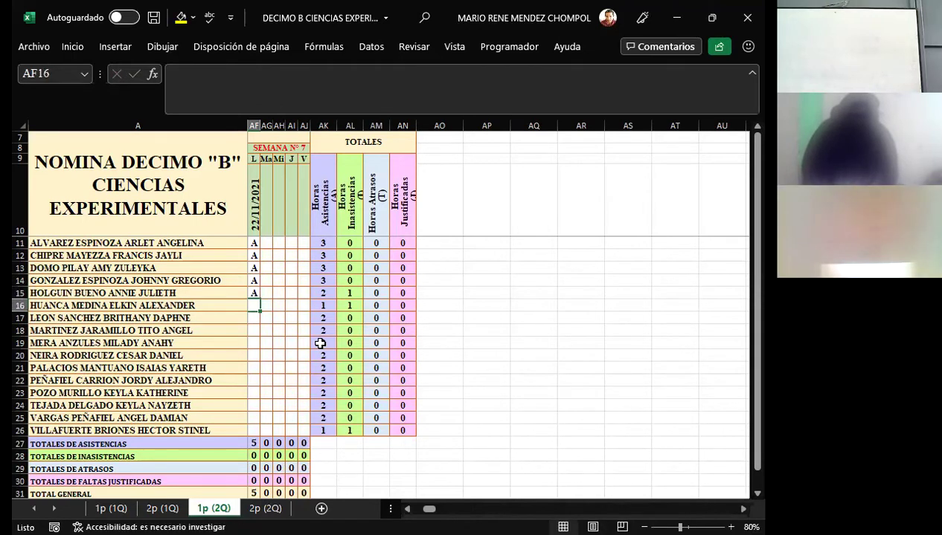
pyautogui.write('A')
pyautogui.press('Return')
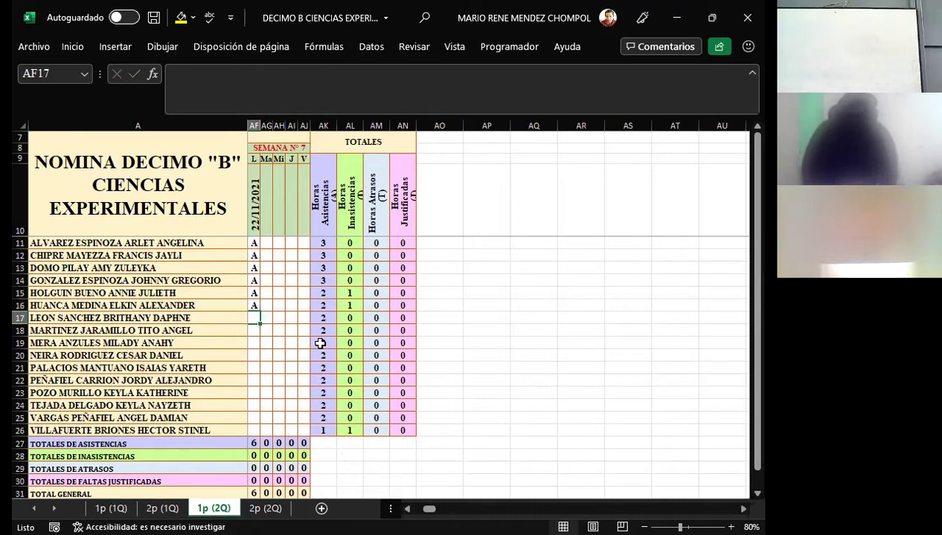
pyautogui.write('A')
pyautogui.press('Return')
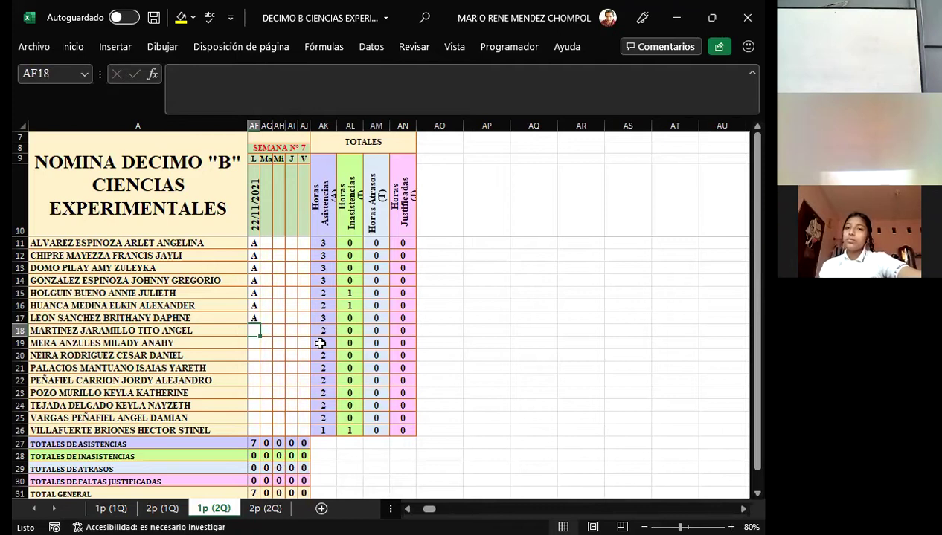
pyautogui.write('A')
pyautogui.press('Return')
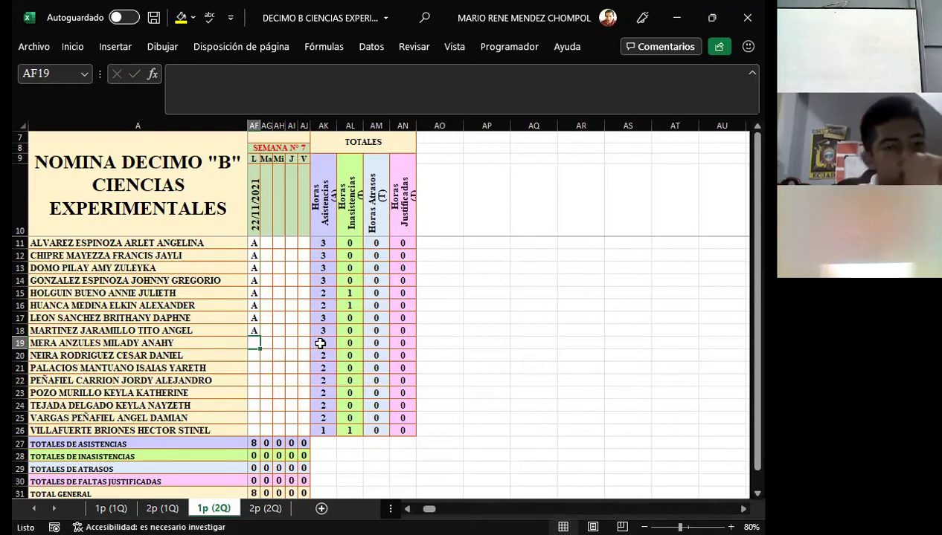
# Step: Record A for the four Decimo B students in rows 19 to 22 under 22/11/2021
pyautogui.write('A')
pyautogui.press('Return')
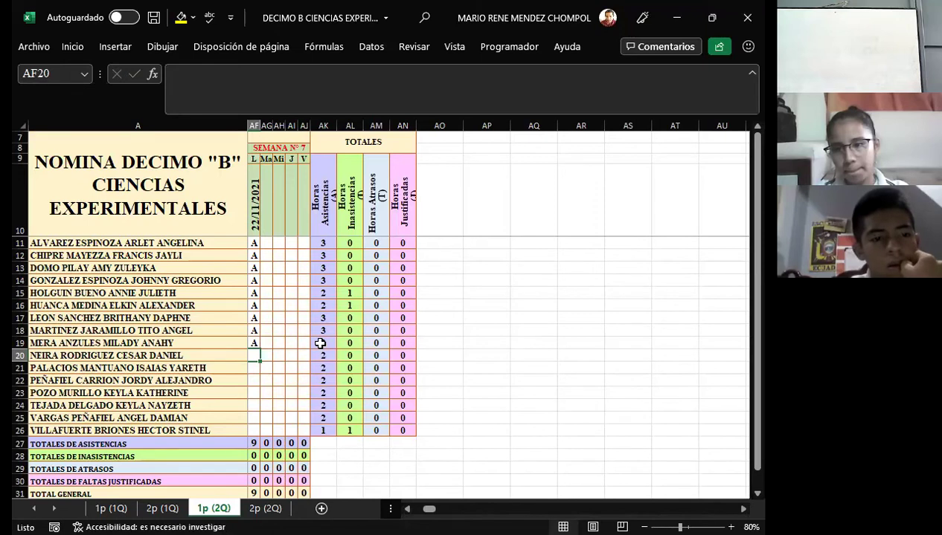
pyautogui.write('A')
pyautogui.press('Return')
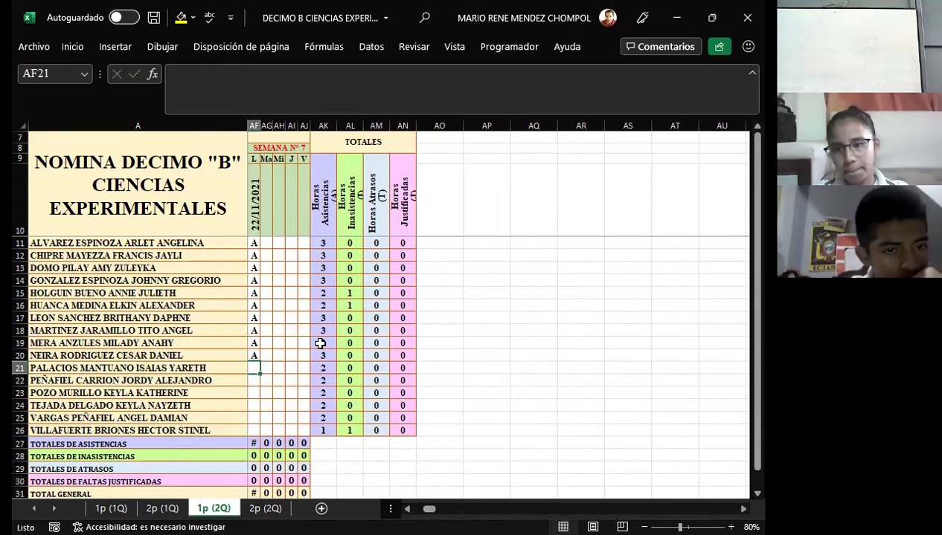
pyautogui.write('A')
pyautogui.press('Return')
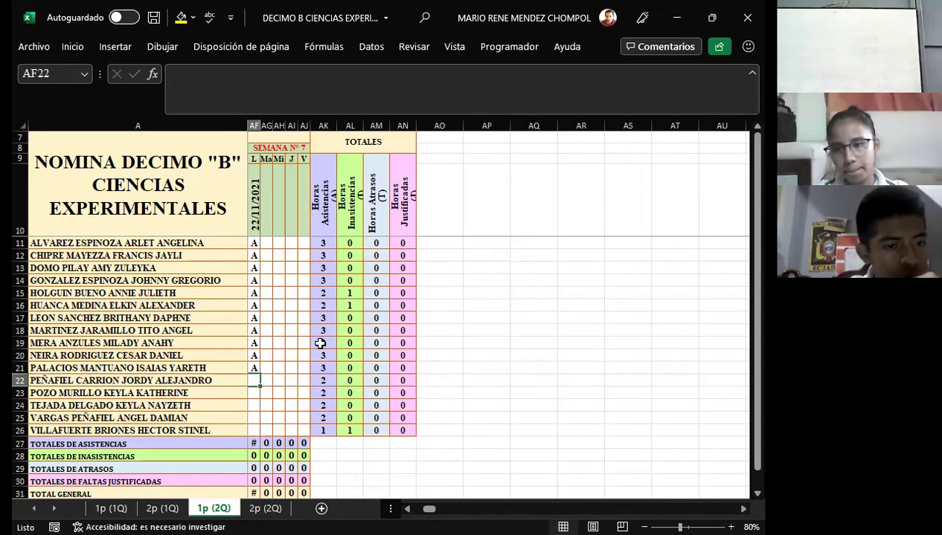
pyautogui.write('A')
pyautogui.press('Return')
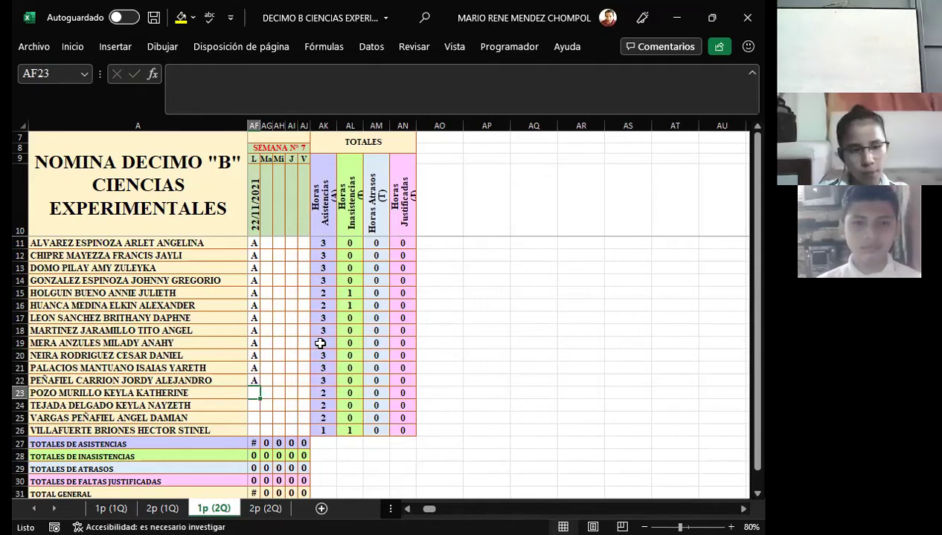
# Step: Record I for the Decimo B students in rows 23 to 25 and A for the student in row 26 under 22/11/2021
pyautogui.write('I')
pyautogui.press('Return')
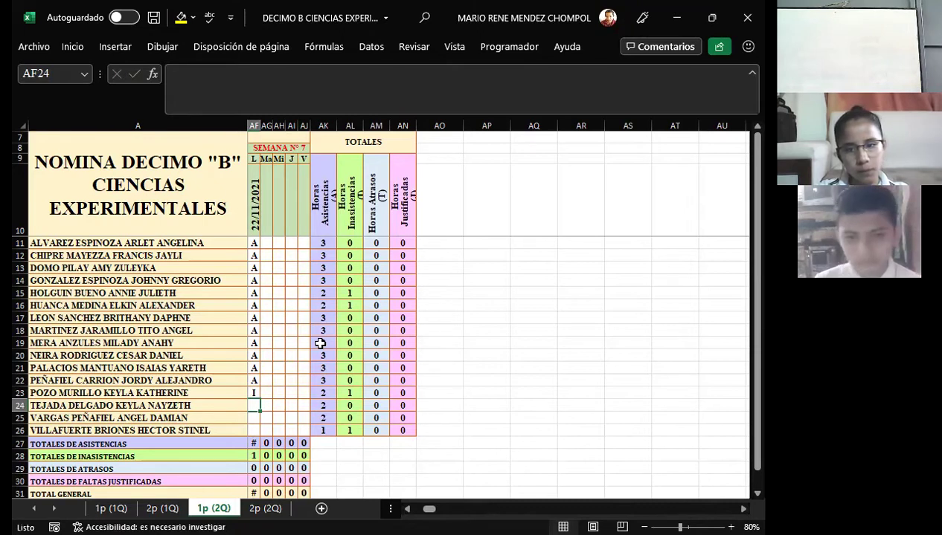
pyautogui.write('I')
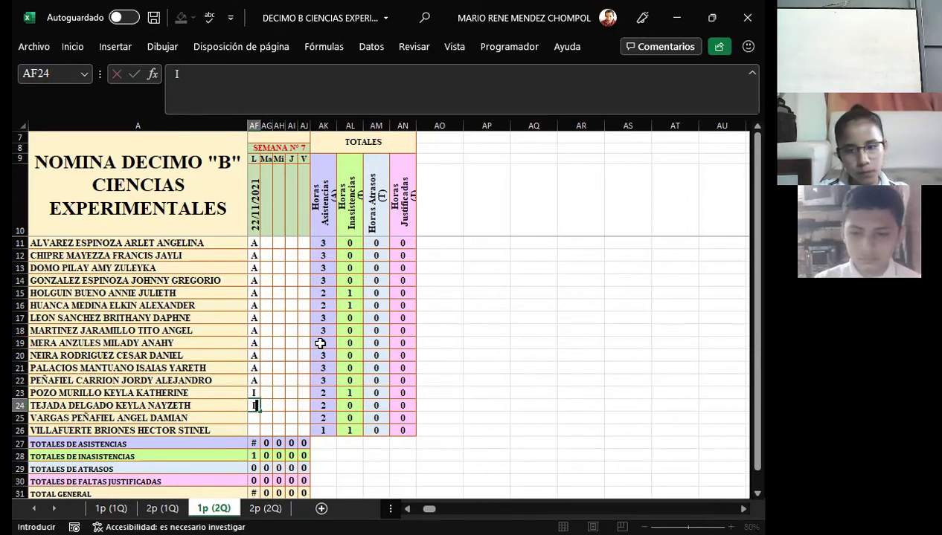
pyautogui.press('Return')
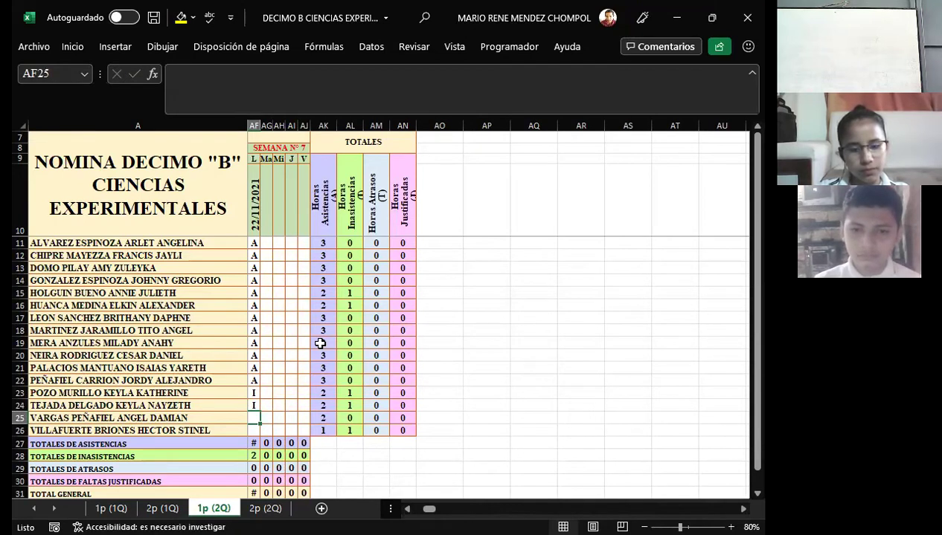
pyautogui.write('I')
pyautogui.press('Return')
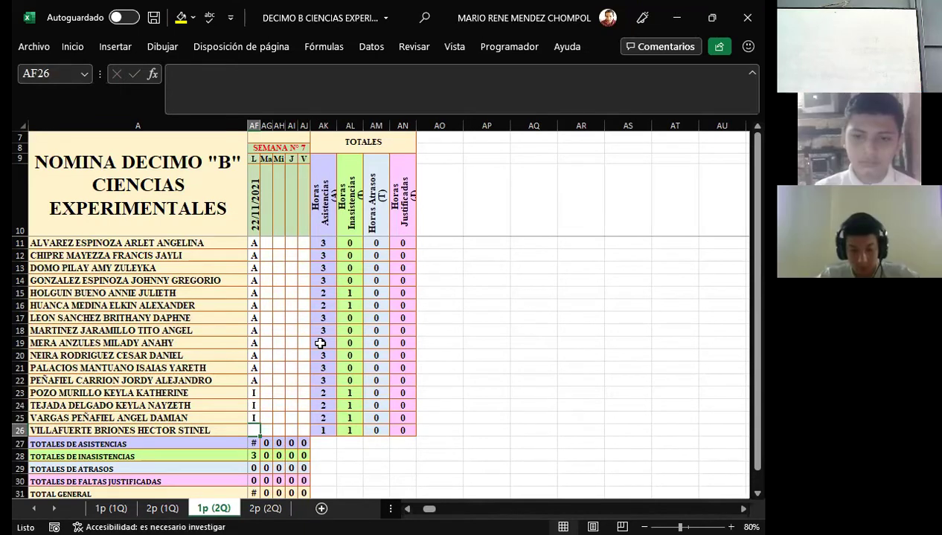
pyautogui.write('A')
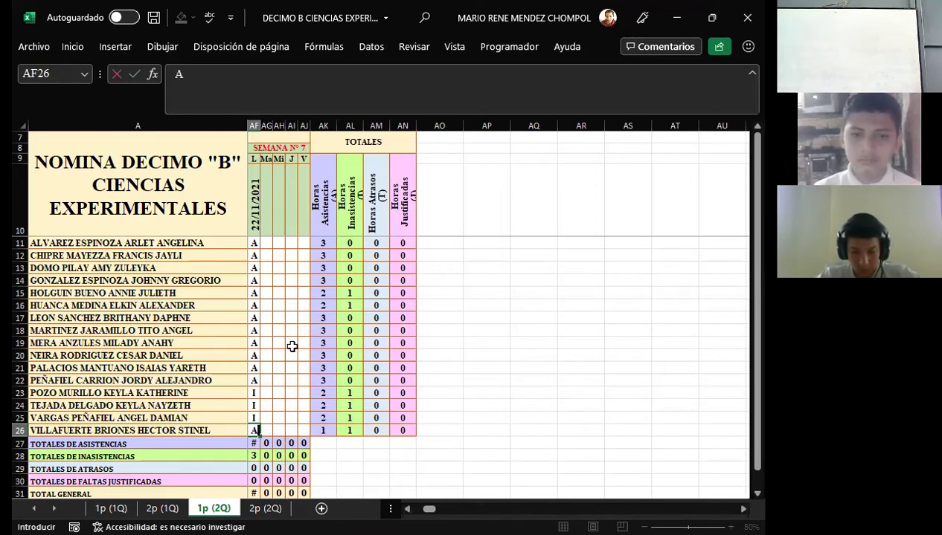
pyautogui.click(437, 383)
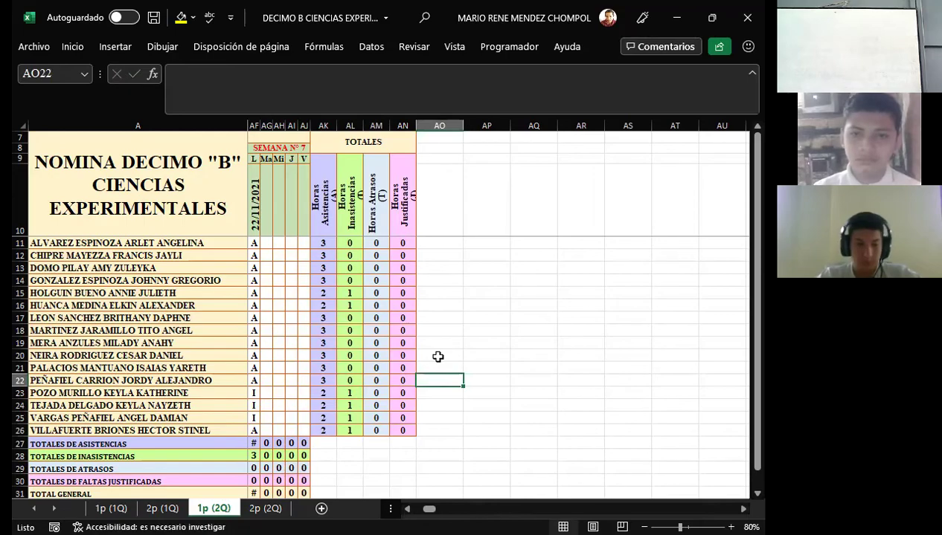